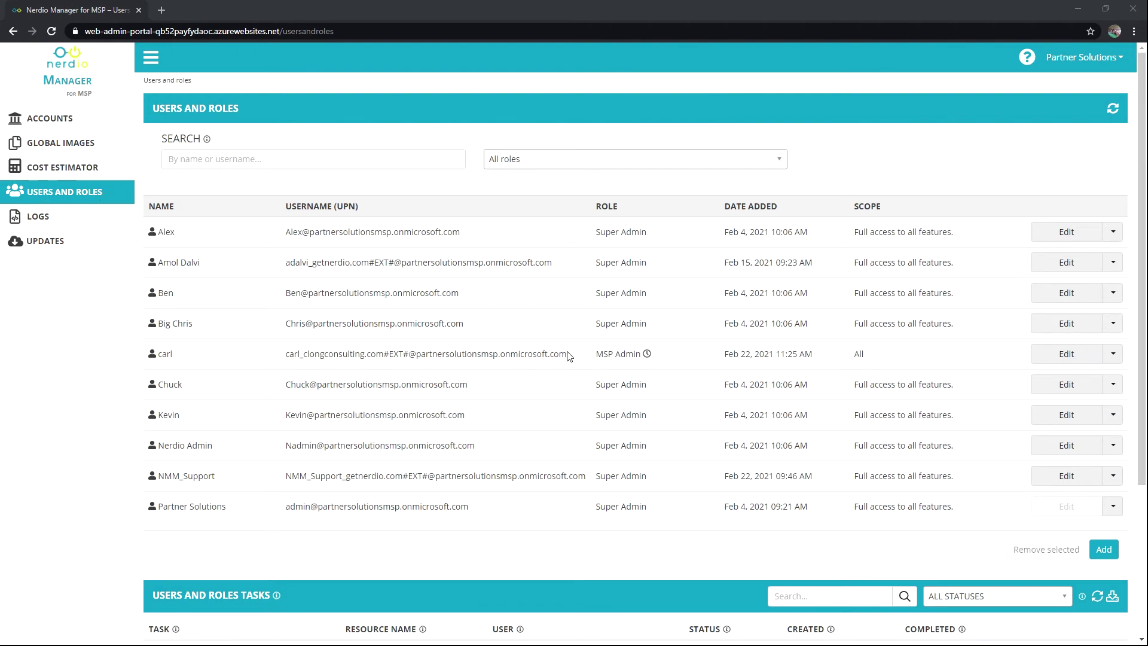
Select the MSP Admin user's entry, whose scope is All, in the Users and Roles list
left_click(285, 359)
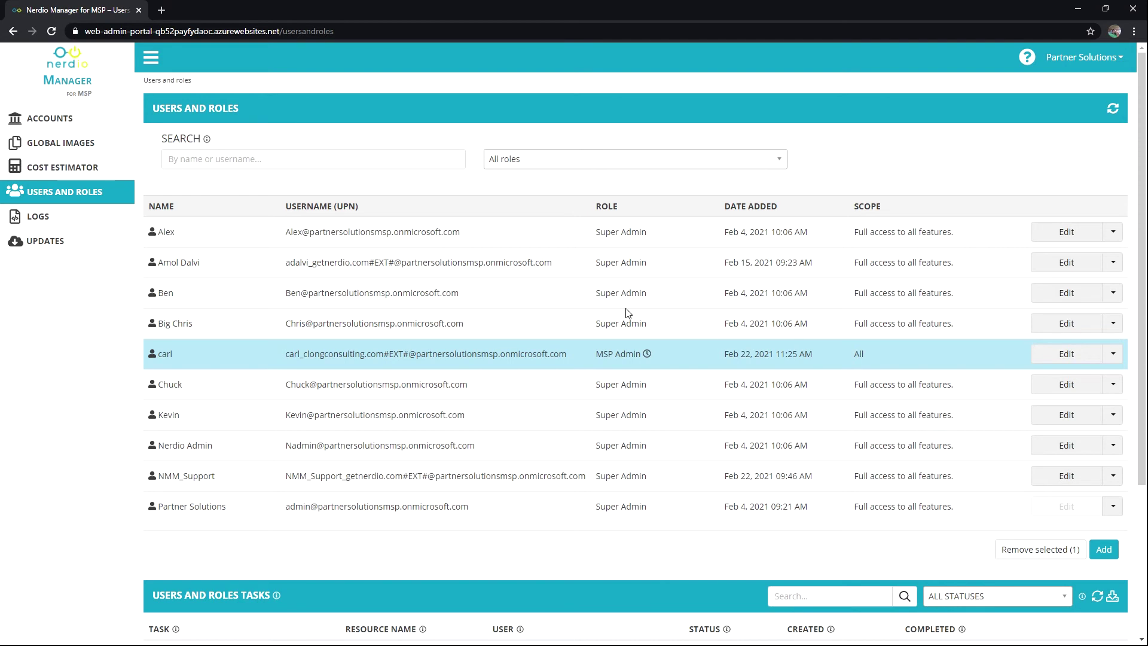
Check the MSP Admin user's access expiry and start a new role assignment
mouse_move(646, 352)
left_click(1105, 549)
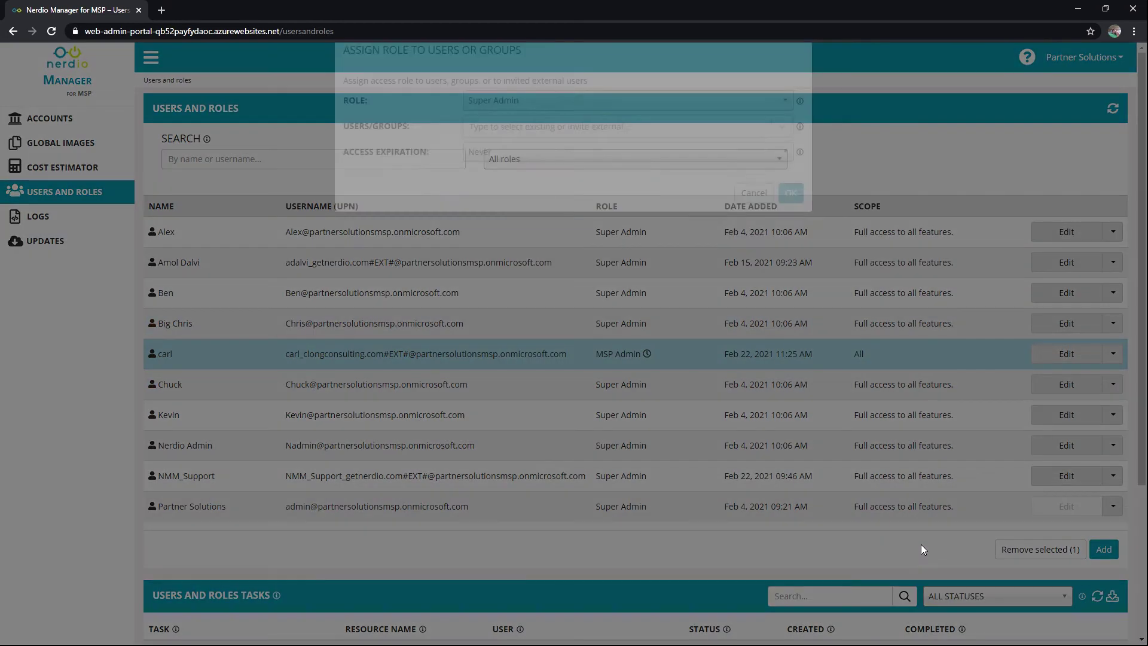
Choose the MSP Admin role, scoped to the '(12) What is a directory' account
left_click(556, 125)
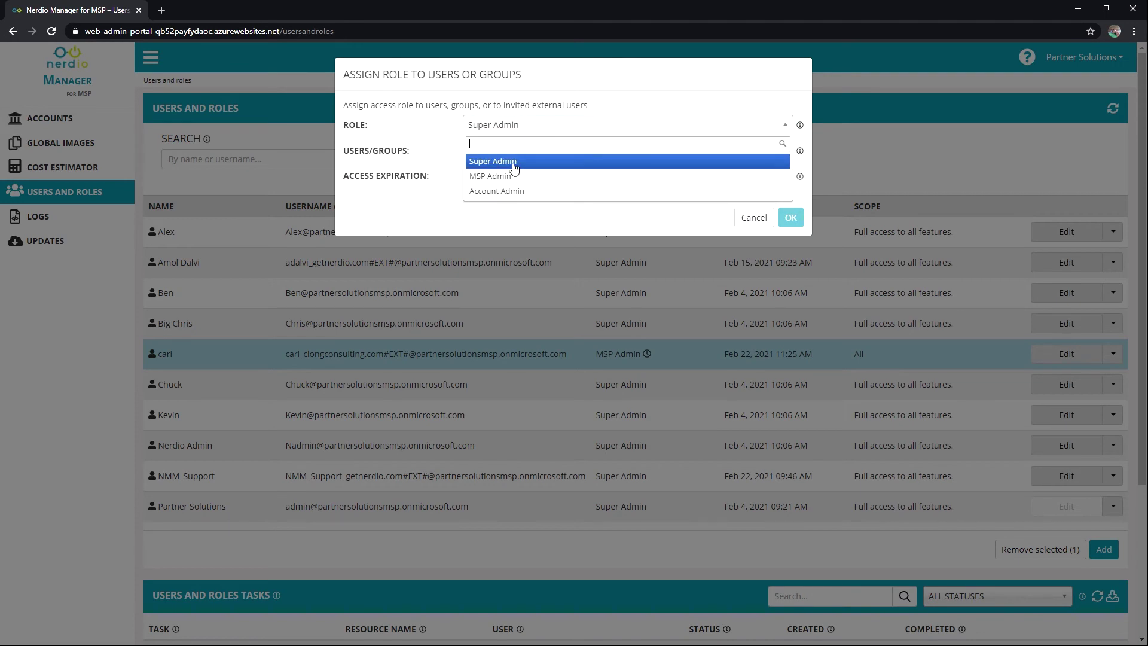
mouse_move(514, 167)
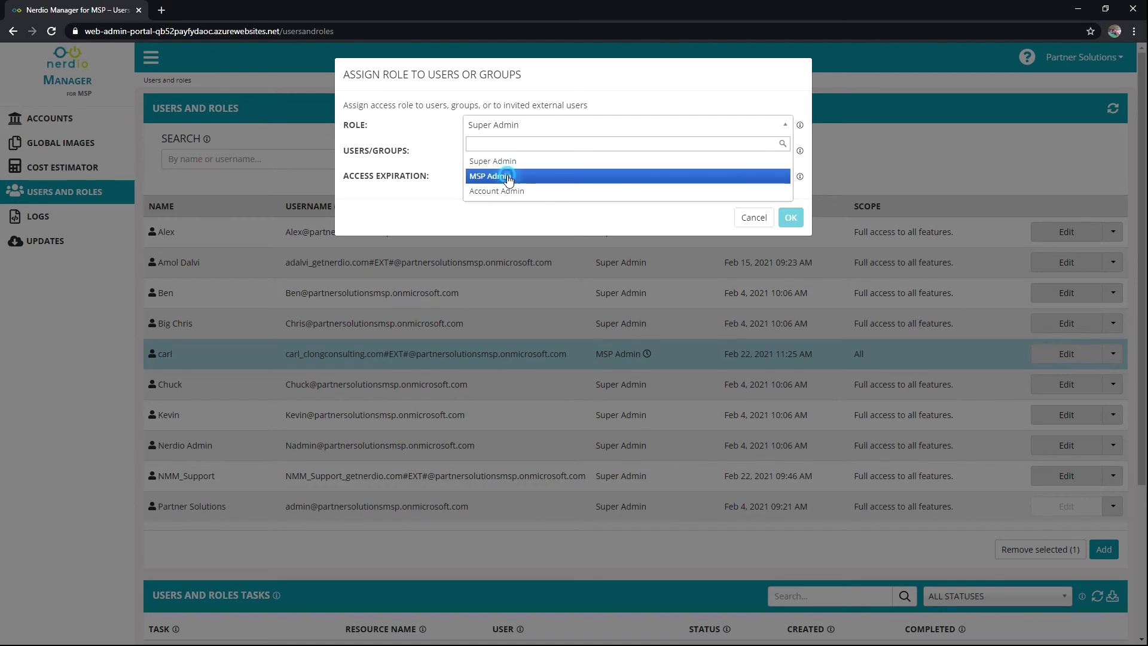
left_click(507, 176)
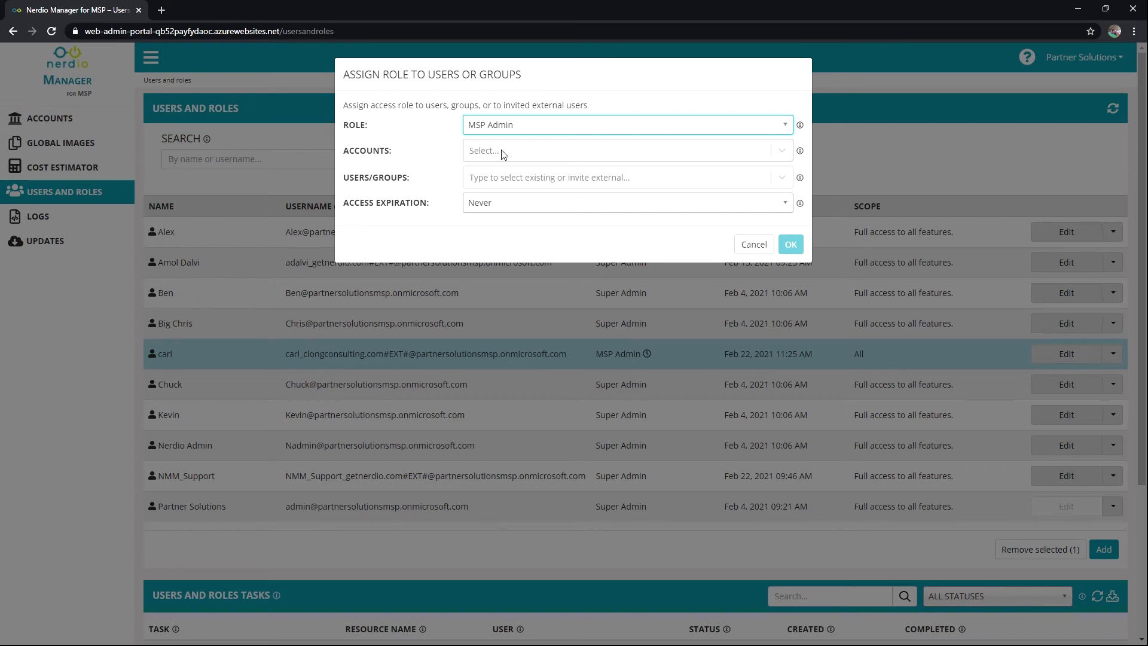
left_click(502, 154)
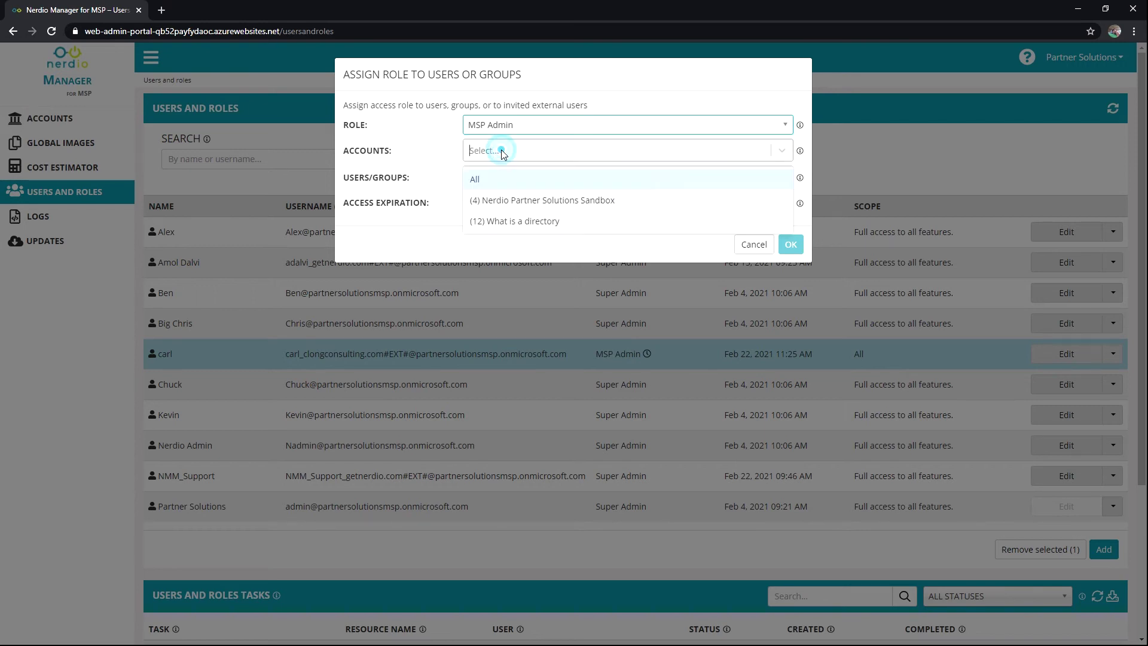
left_click(494, 199)
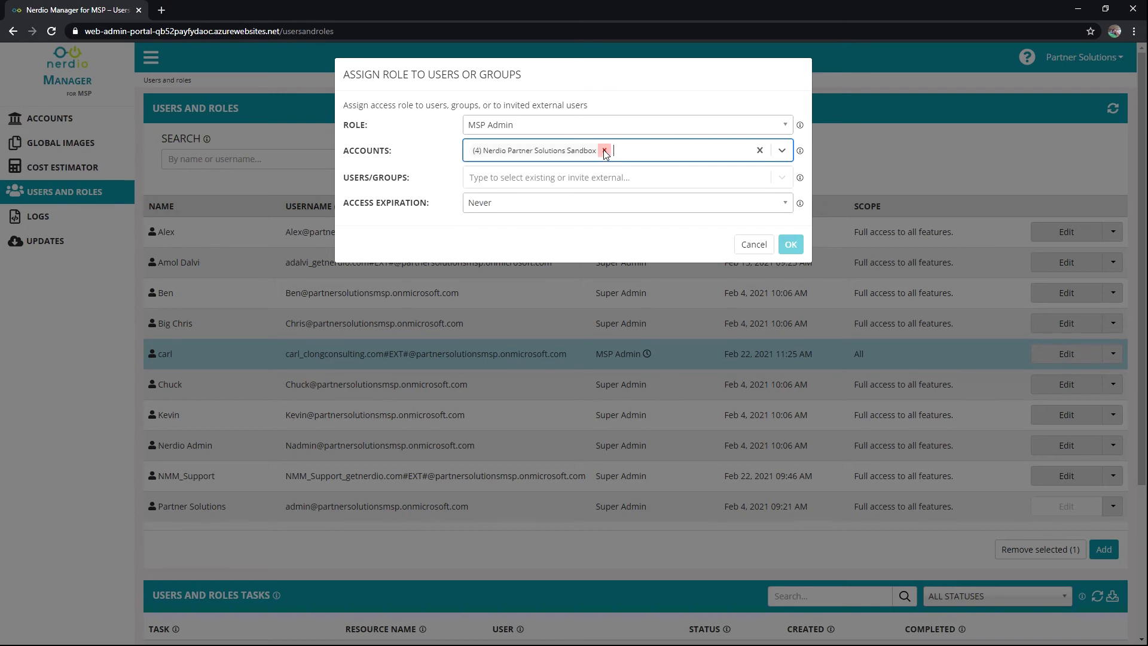
left_click(604, 150)
left_click(569, 151)
left_click(500, 179)
left_click(524, 151)
left_click(527, 196)
Invite and add an external e-mail address as the user for this assignment
left_click(528, 179)
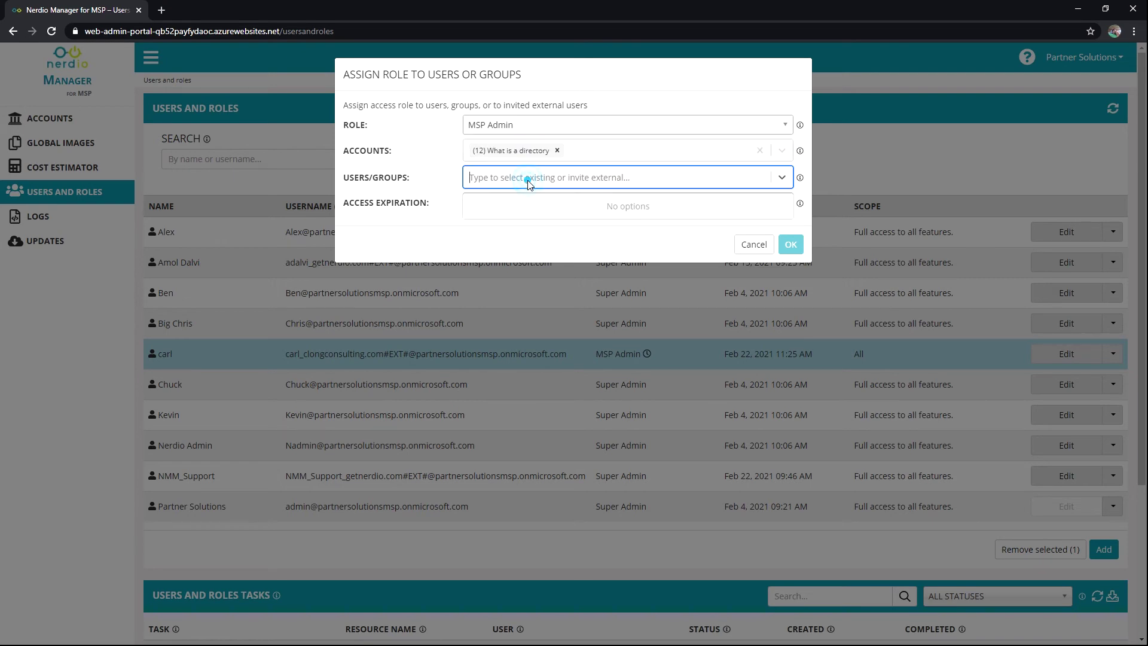
type("a")
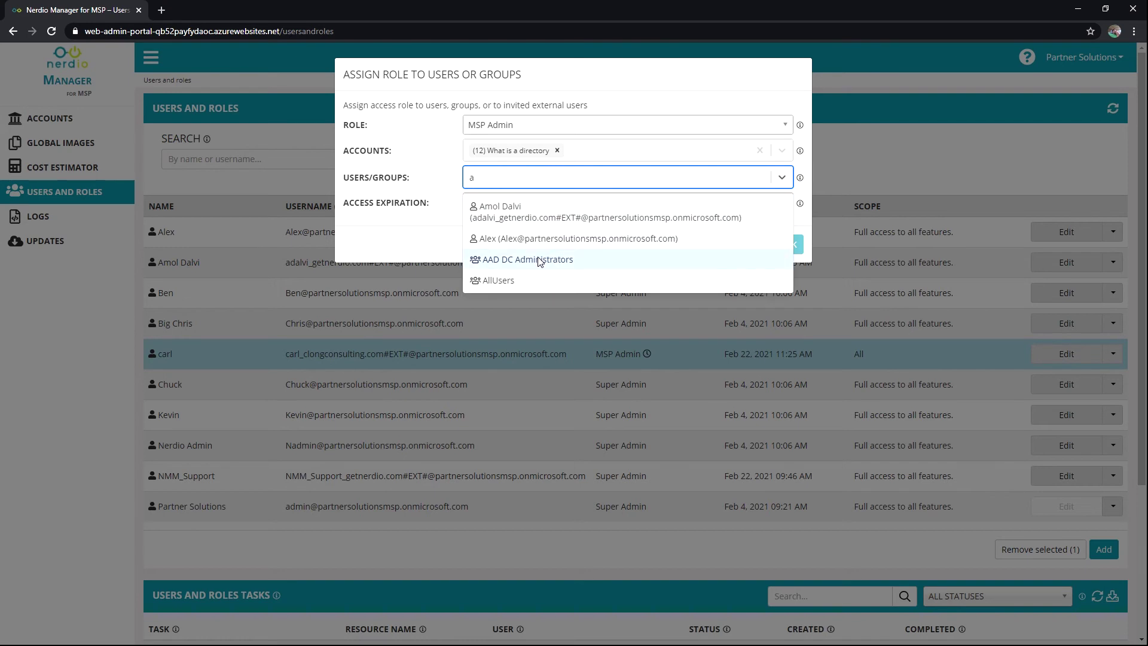
key("BackSpace")
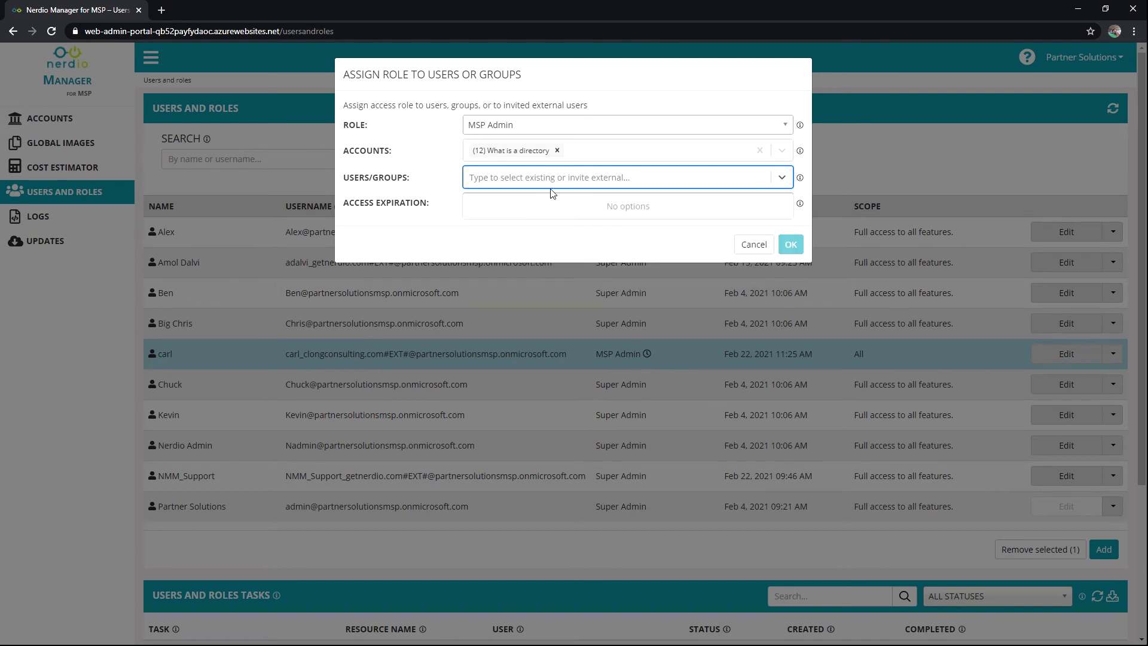
type("external")
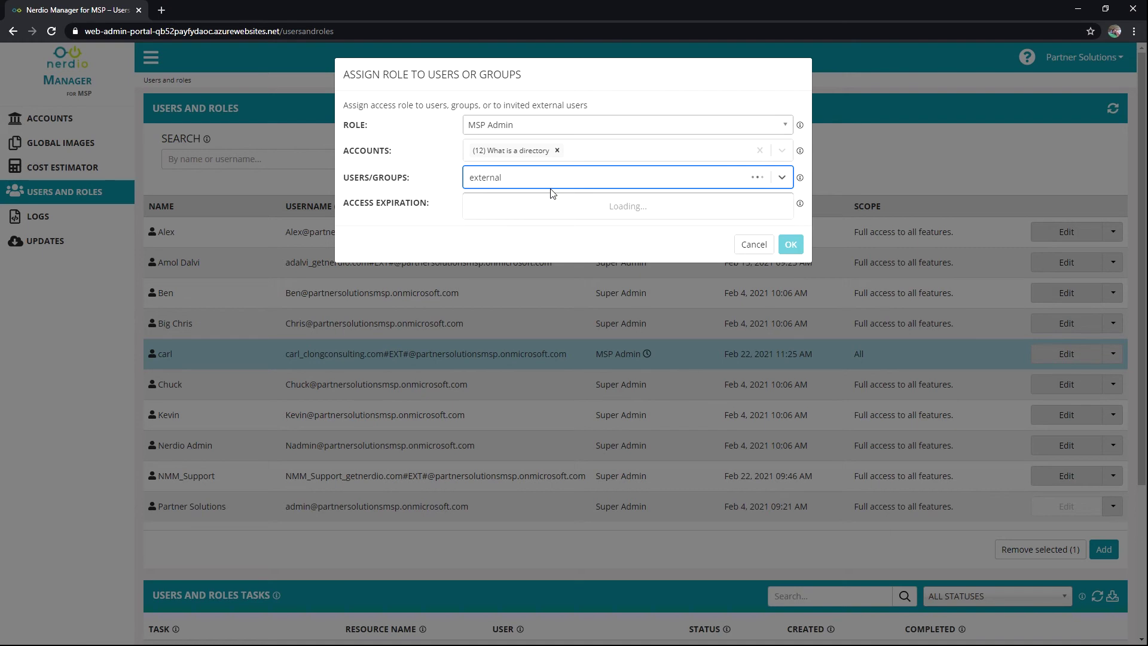
type("@company.com")
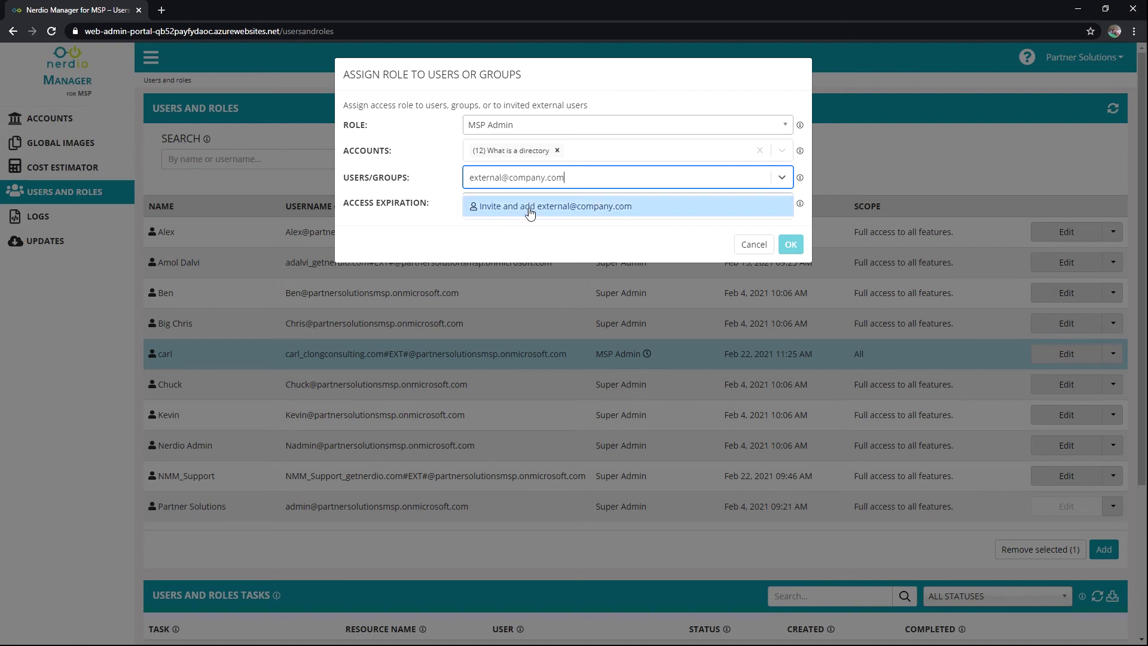
left_click(530, 209)
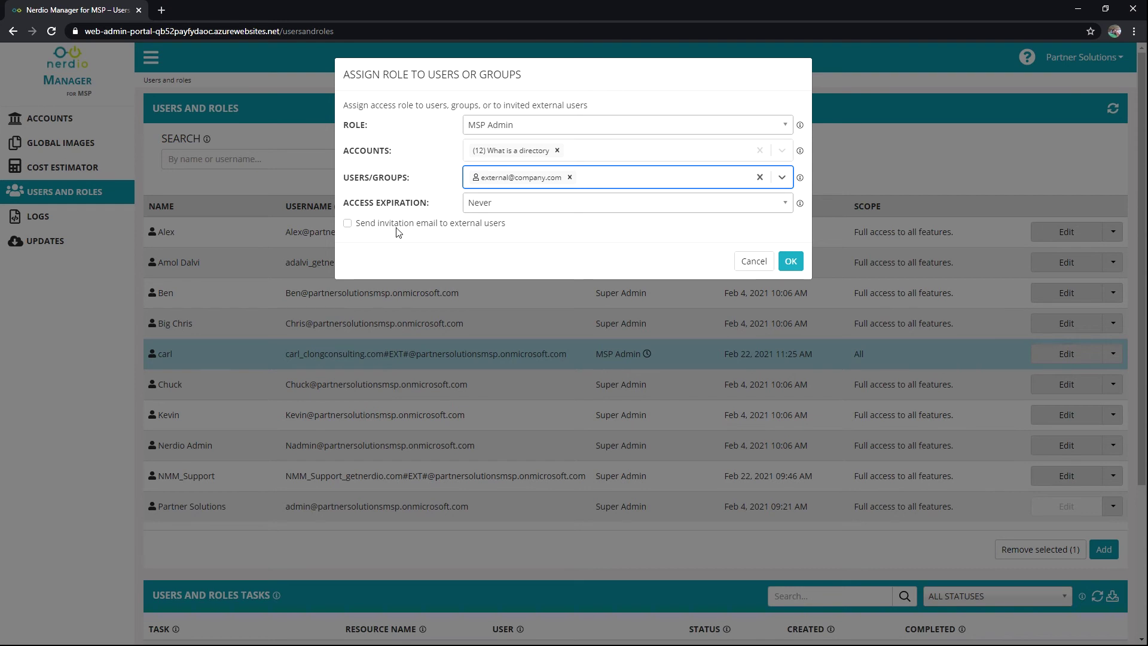
Confirm expiration Never, role MSP Admin and the account, then reopen the role list
left_click(505, 204)
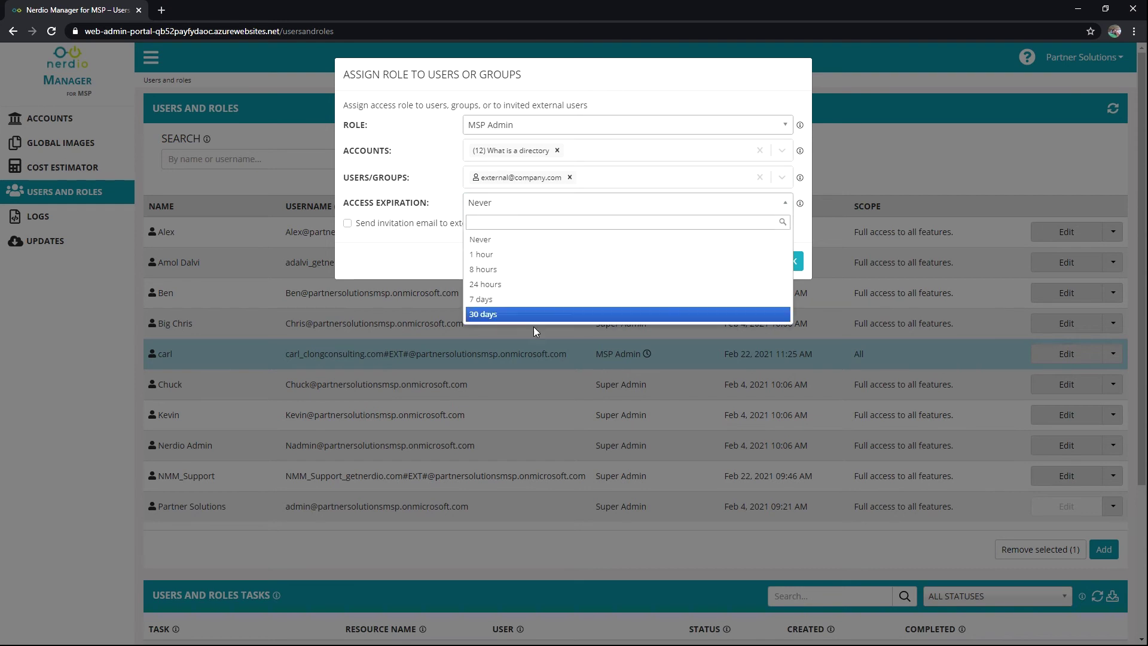
left_click(400, 268)
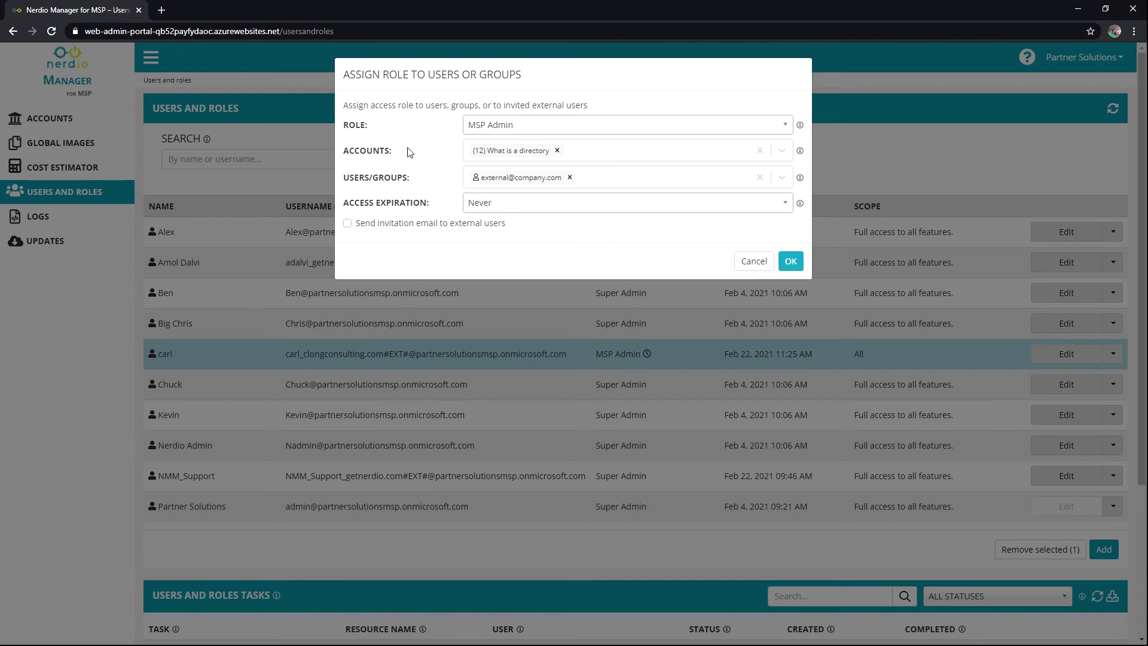
left_click(496, 127)
left_click(491, 174)
left_click(589, 150)
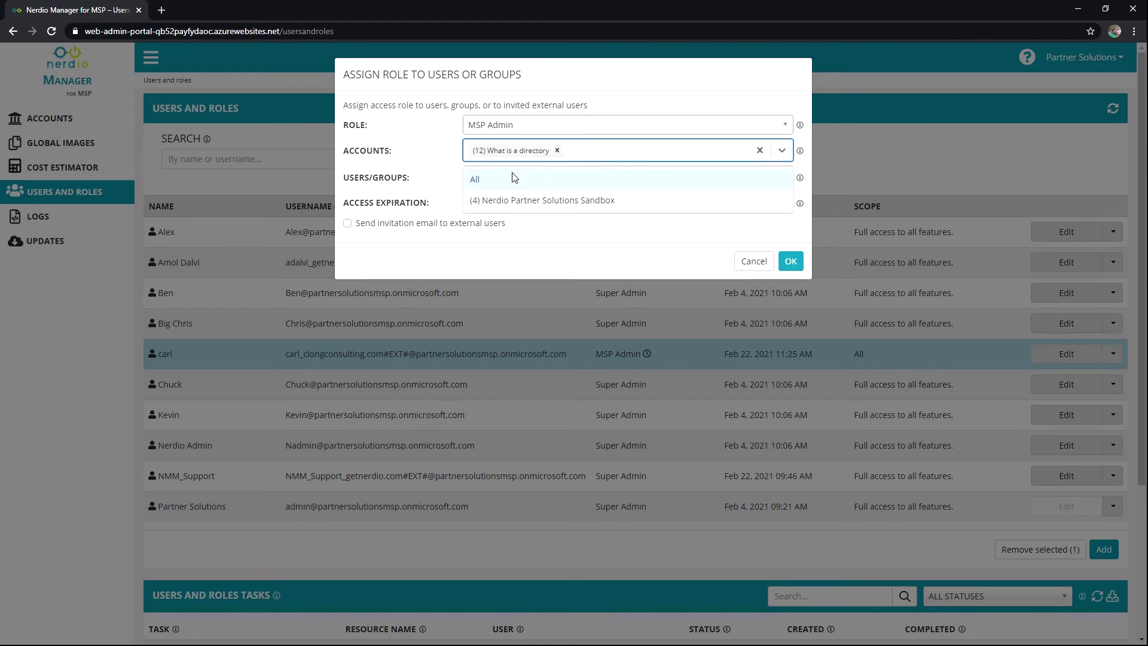
left_click(452, 135)
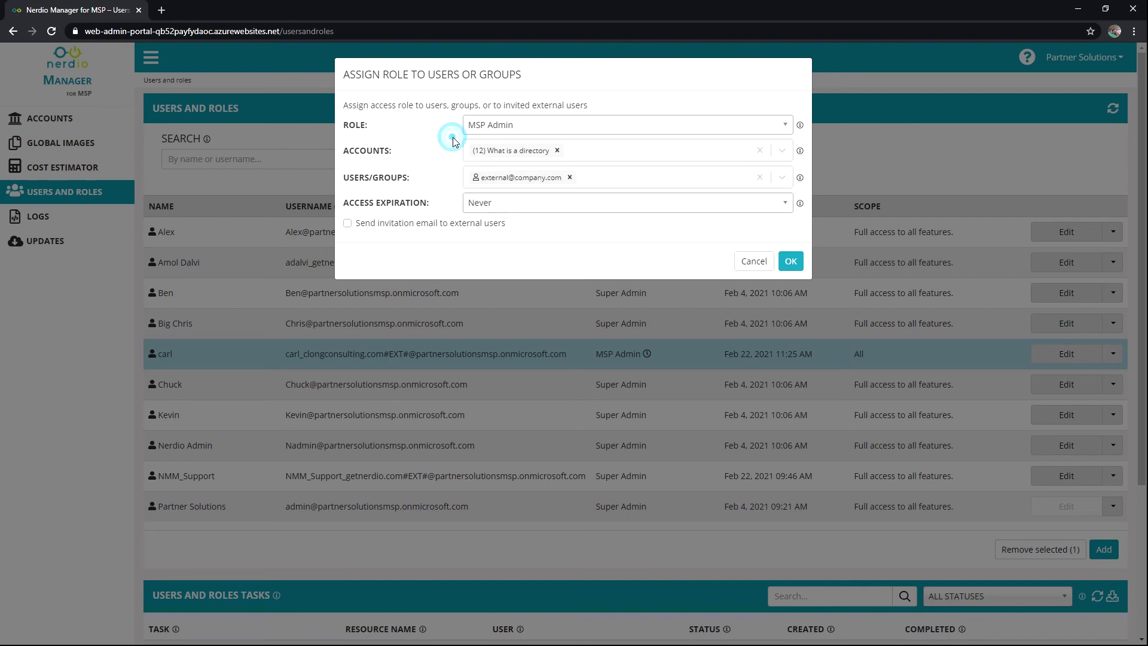
left_click(499, 127)
left_click(481, 174)
left_click(515, 203)
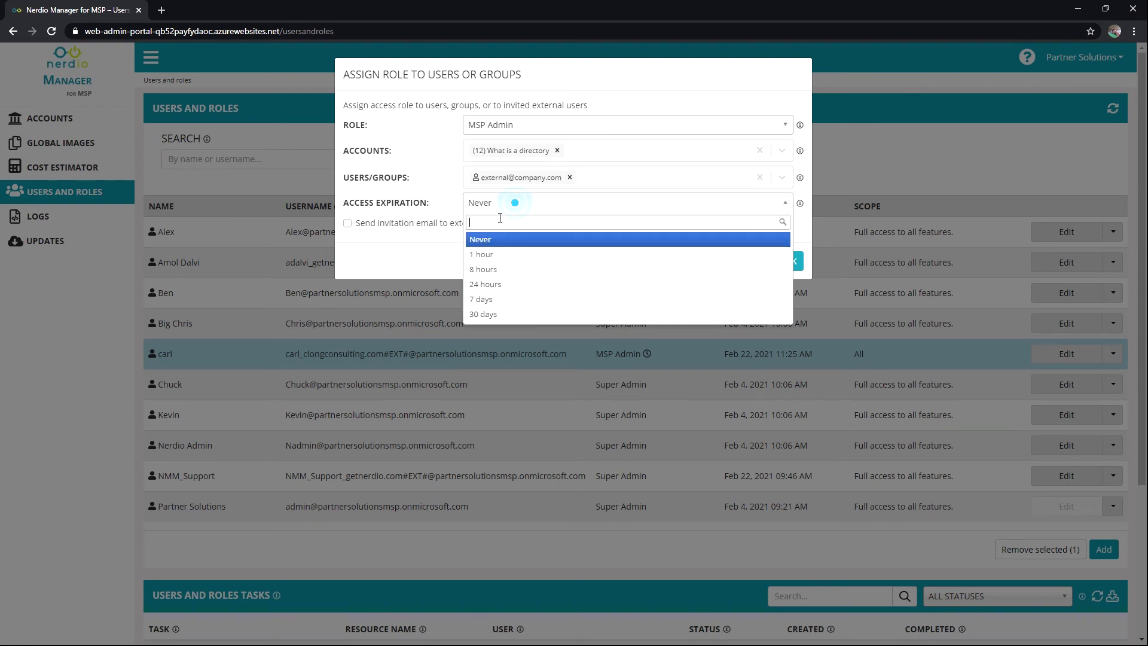
left_click(433, 168)
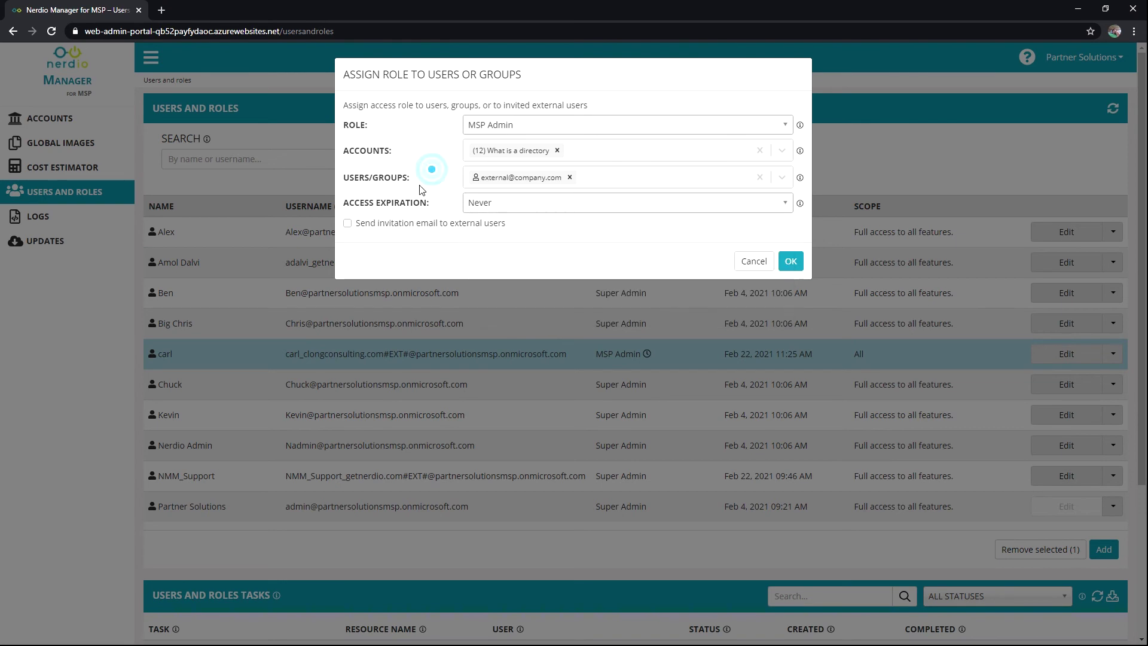
left_click(532, 127)
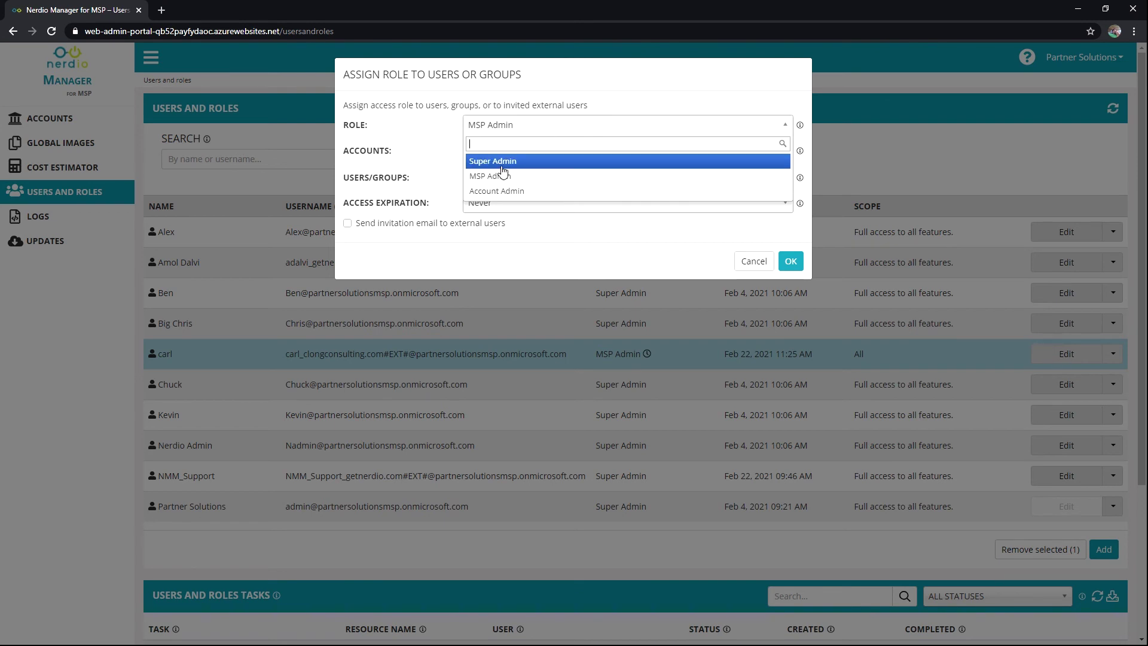
Try Account Admin with the Sandbox and What is a directory accounts, removing the external user
left_click(504, 191)
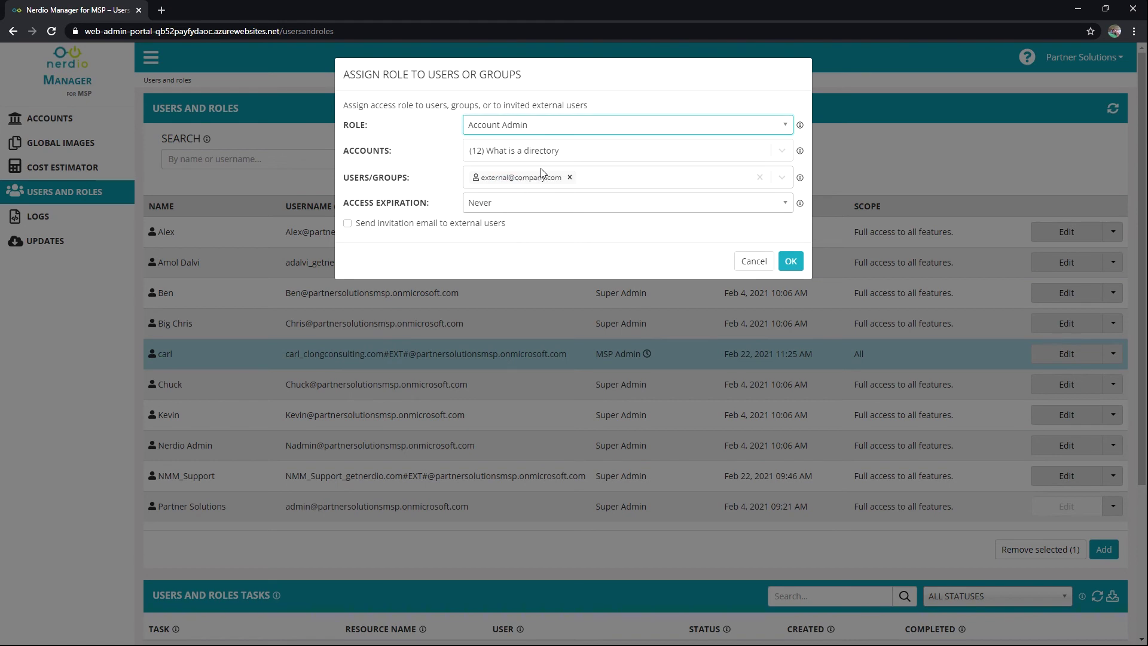
left_click(782, 151)
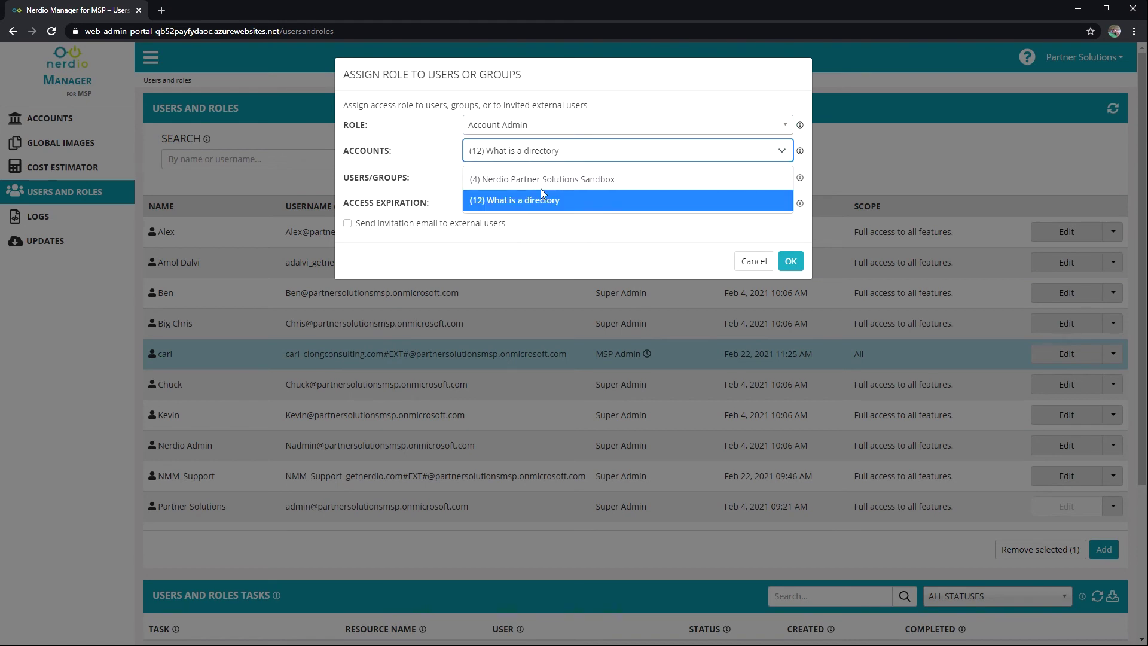
left_click(557, 178)
left_click(570, 177)
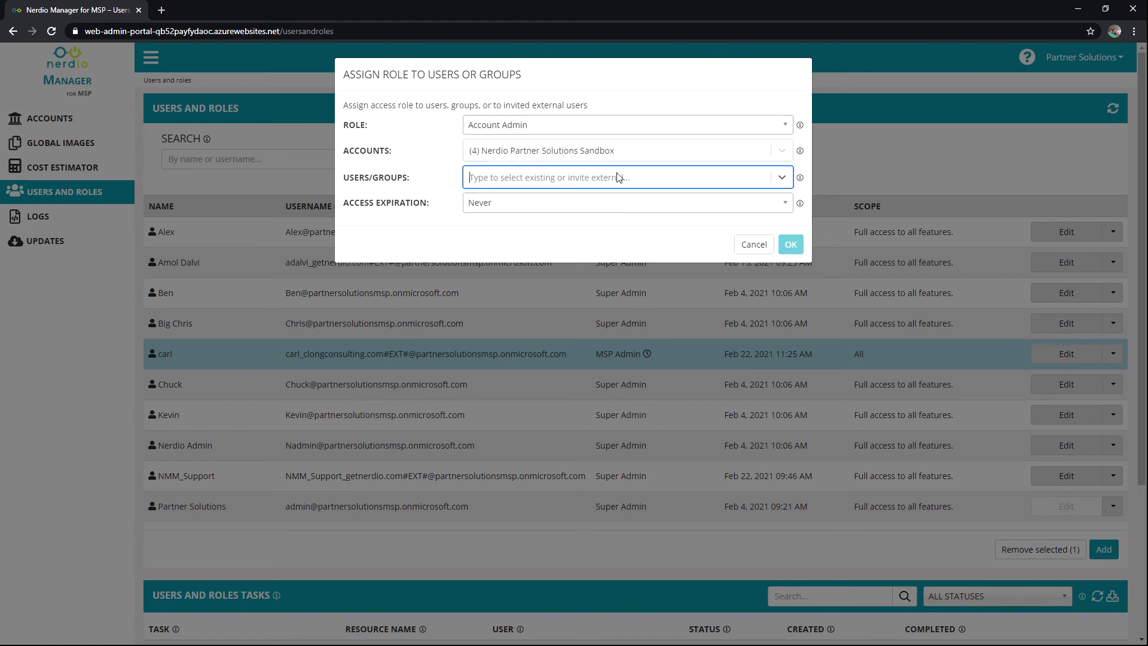
left_click(616, 152)
left_click(531, 201)
left_click(615, 151)
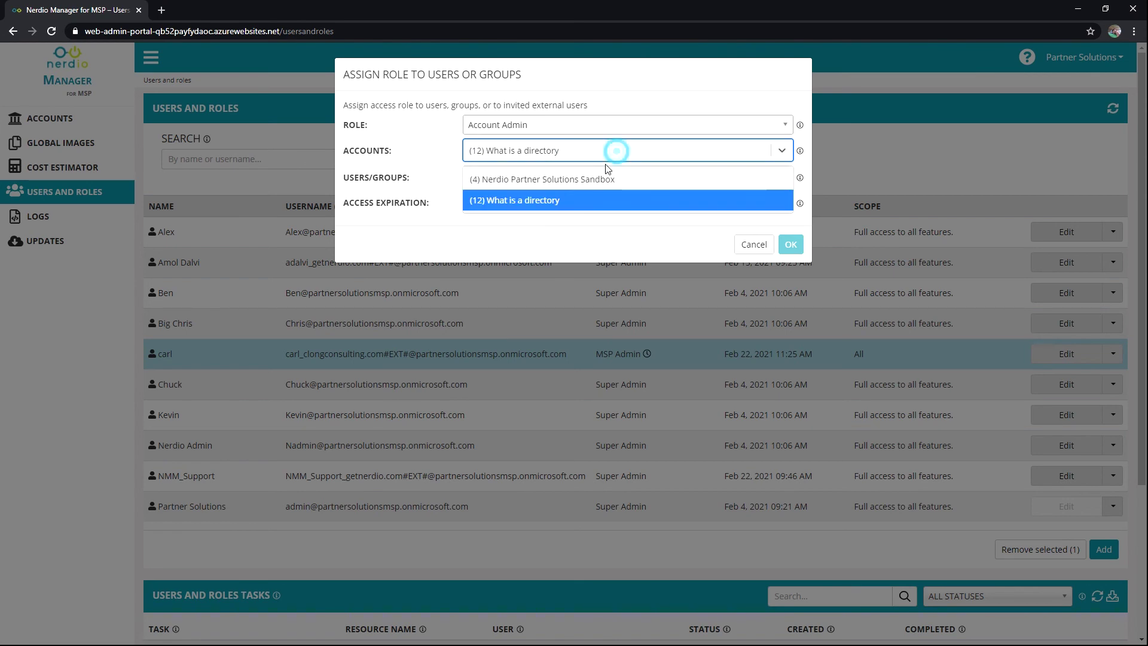
left_click(581, 182)
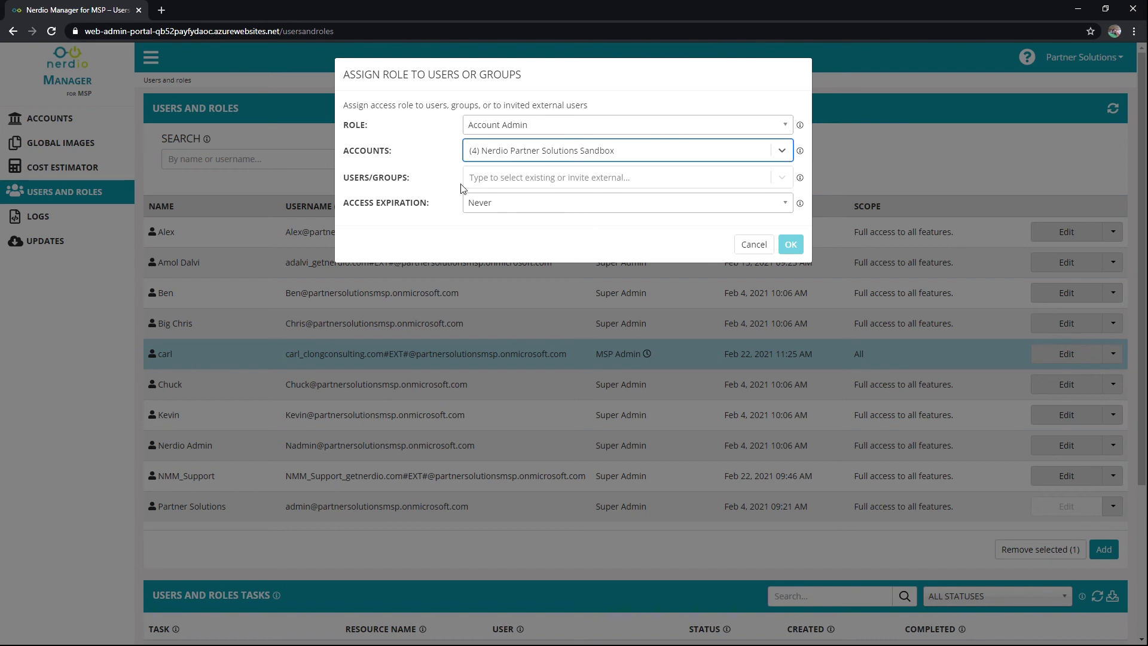
Keep access expiration at Never and cancel the new role assignment
left_click(485, 179)
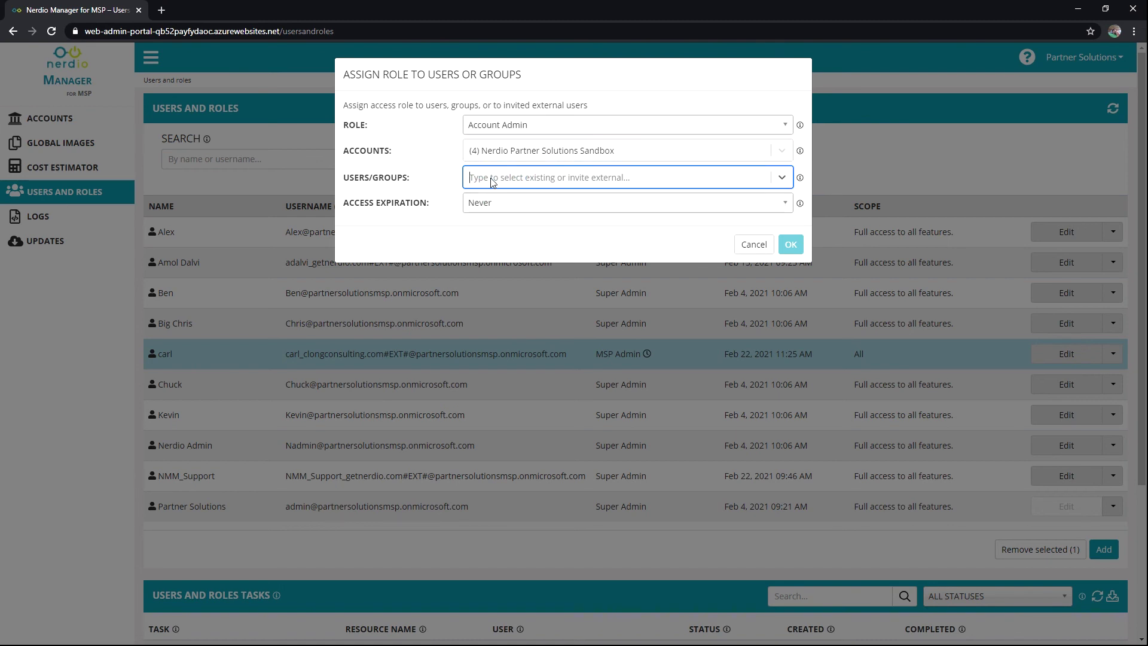
left_click(486, 205)
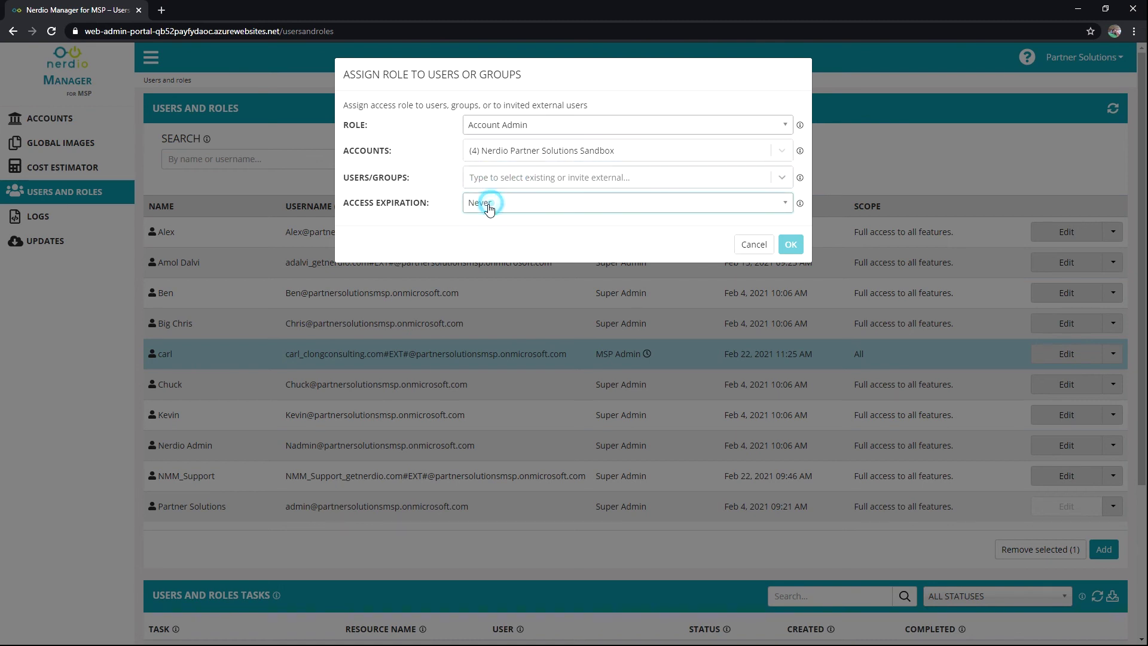
left_click(440, 170)
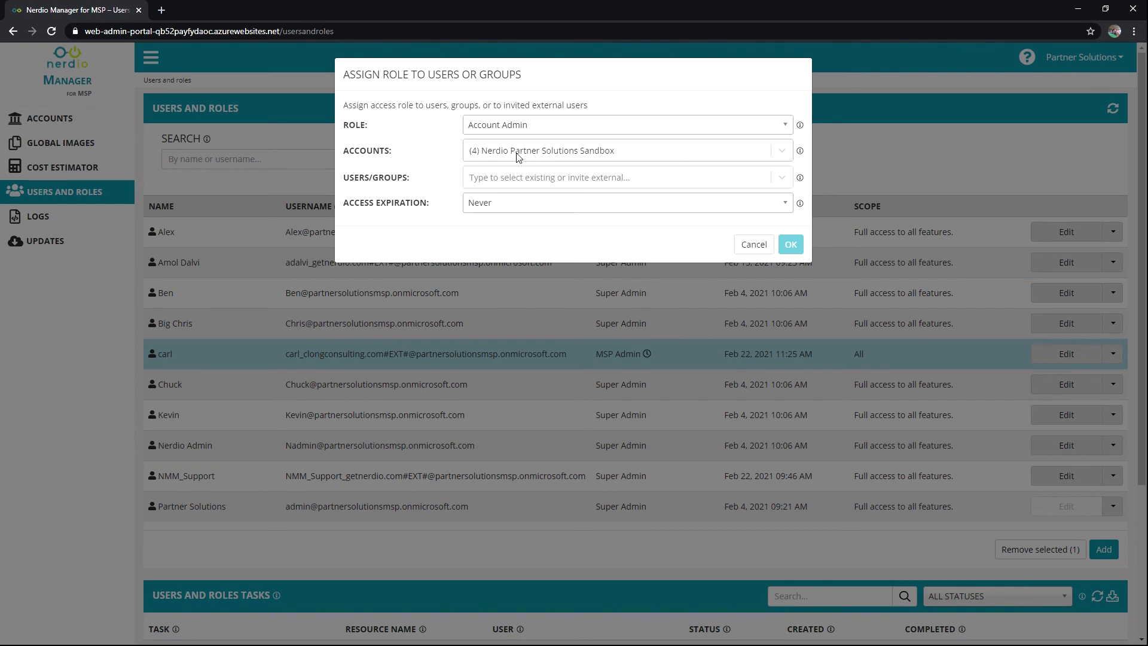
left_click(748, 245)
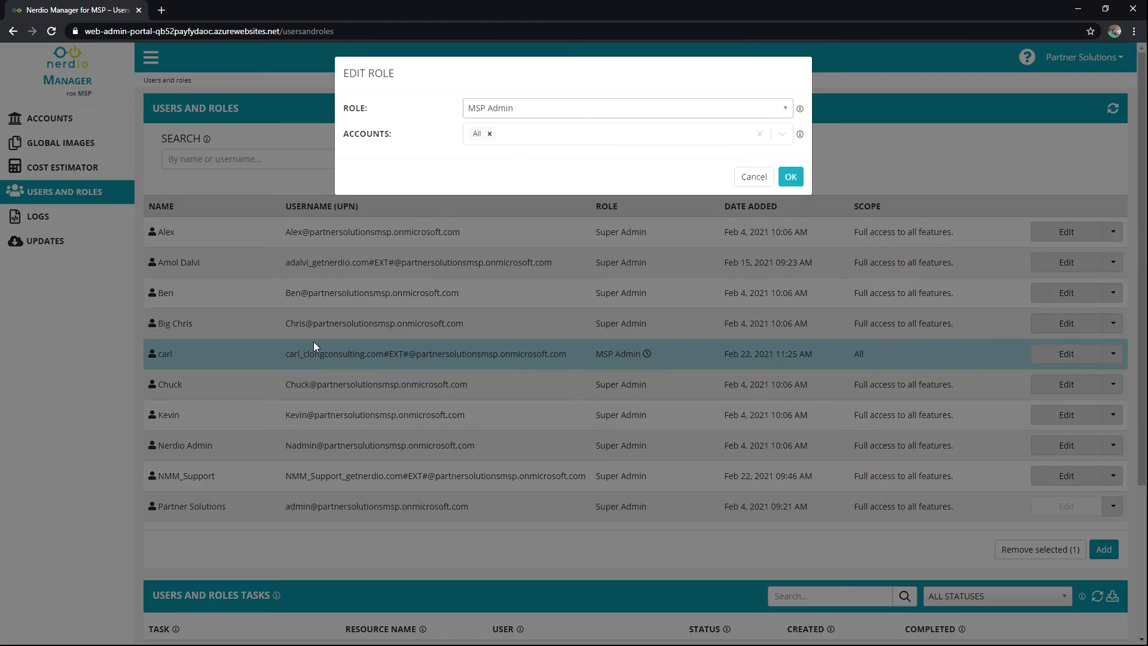
Change the user's role to Account Admin, scoped to '(12) What is a directory', and save
left_click(537, 113)
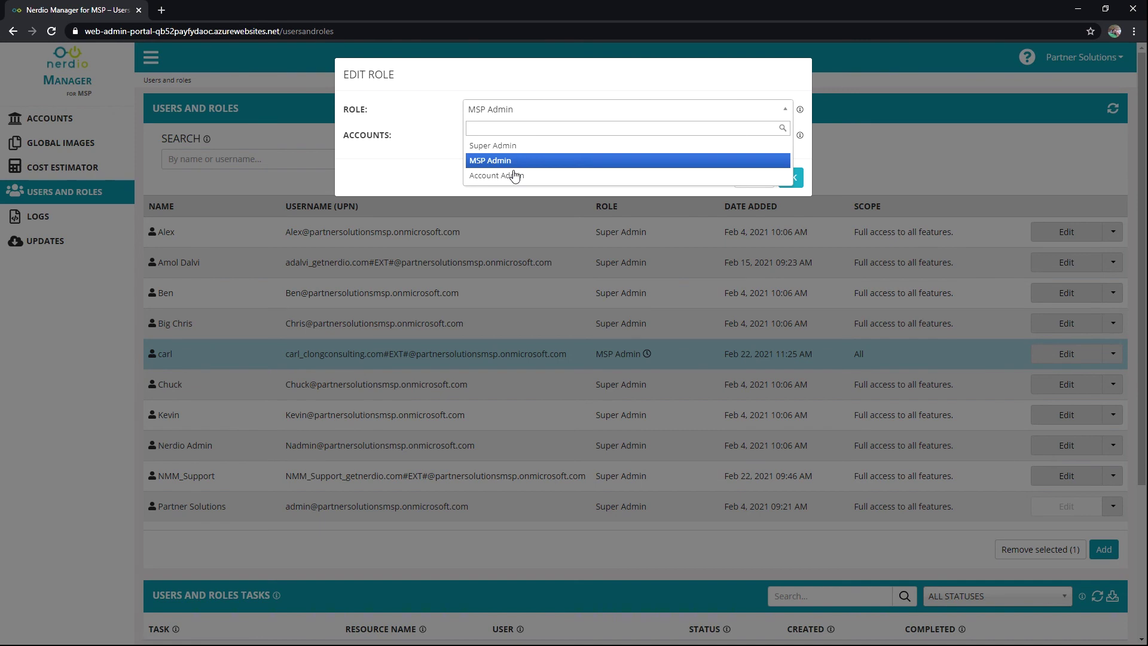
left_click(513, 173)
left_click(525, 149)
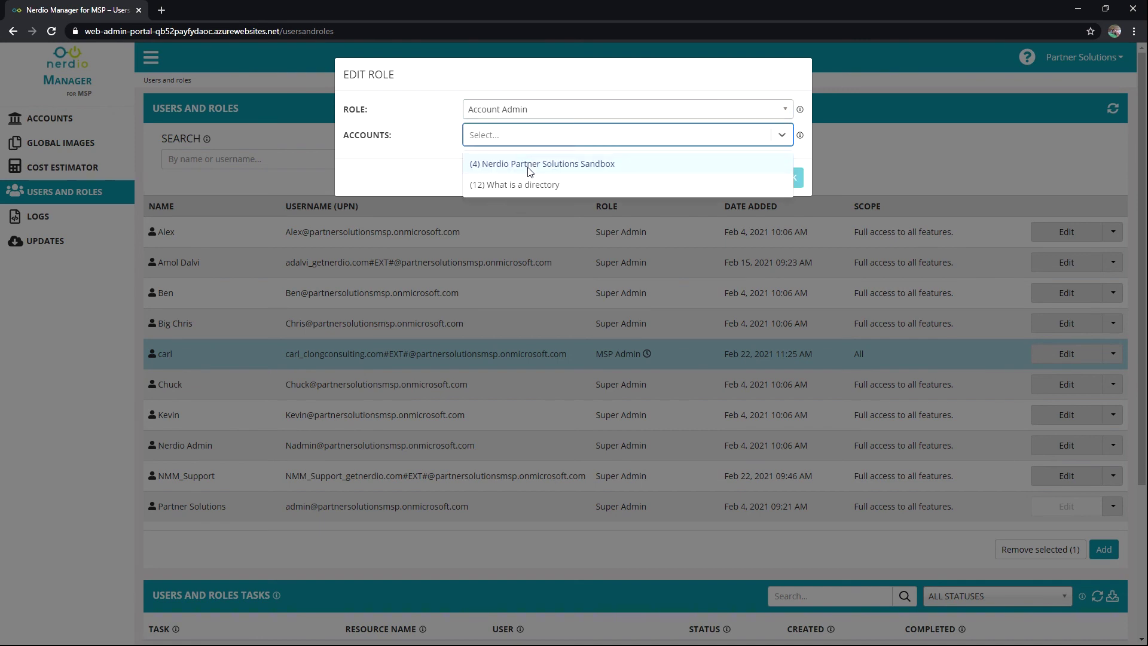
left_click(518, 184)
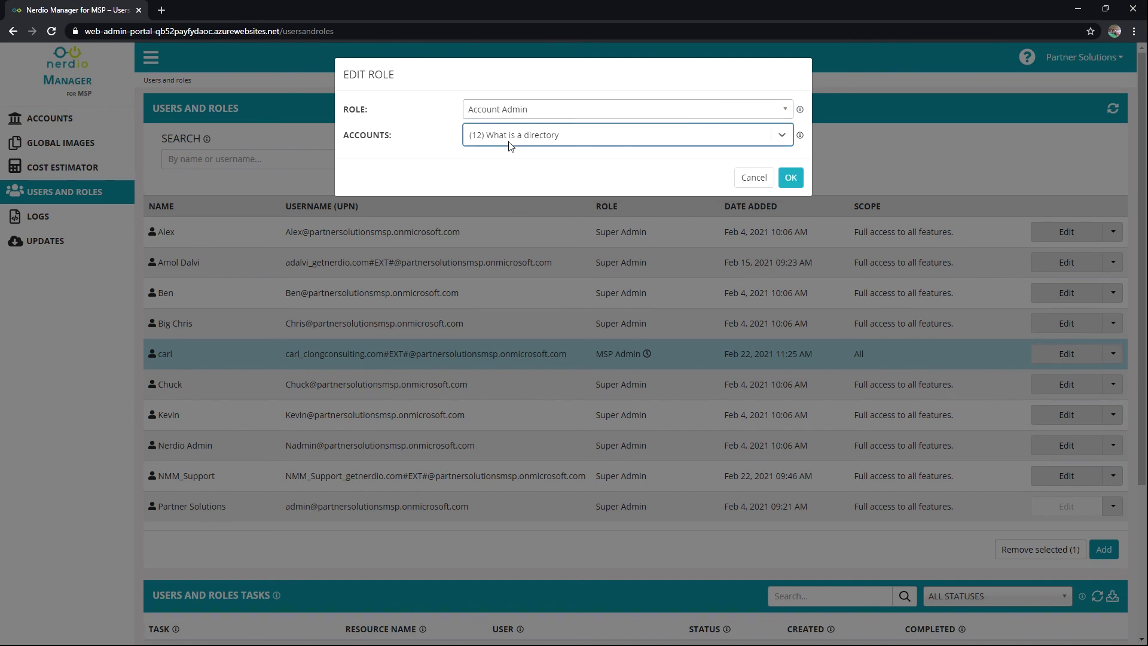
left_click(791, 177)
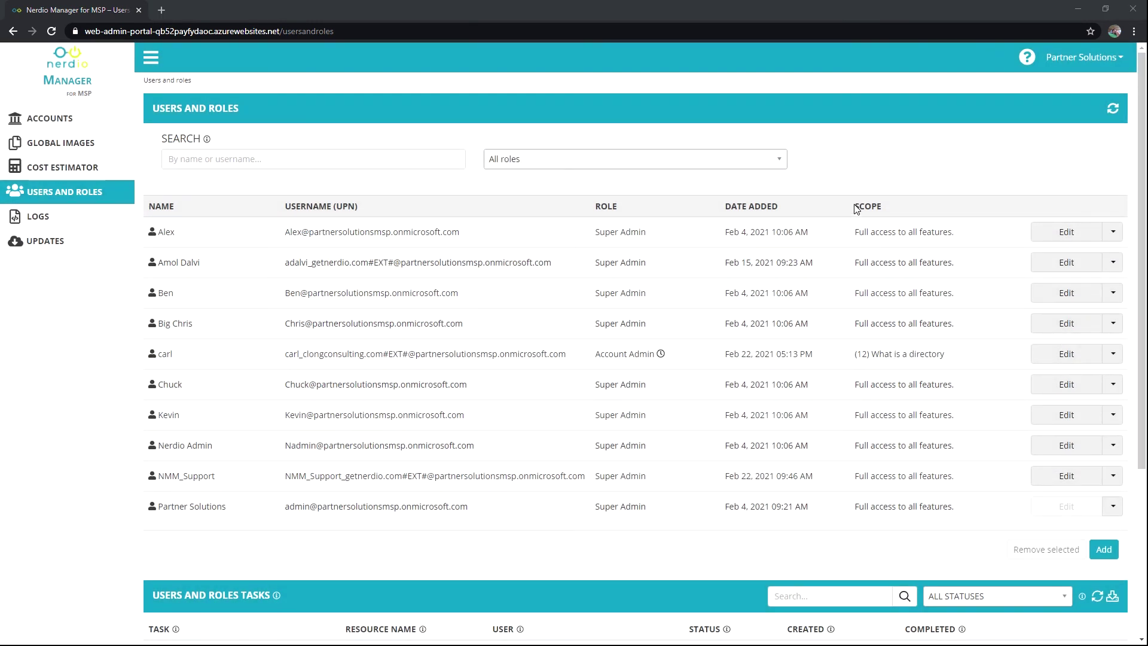
Select the updated user's row and bring up the signed-in account menu
left_click(852, 354)
left_click(628, 355)
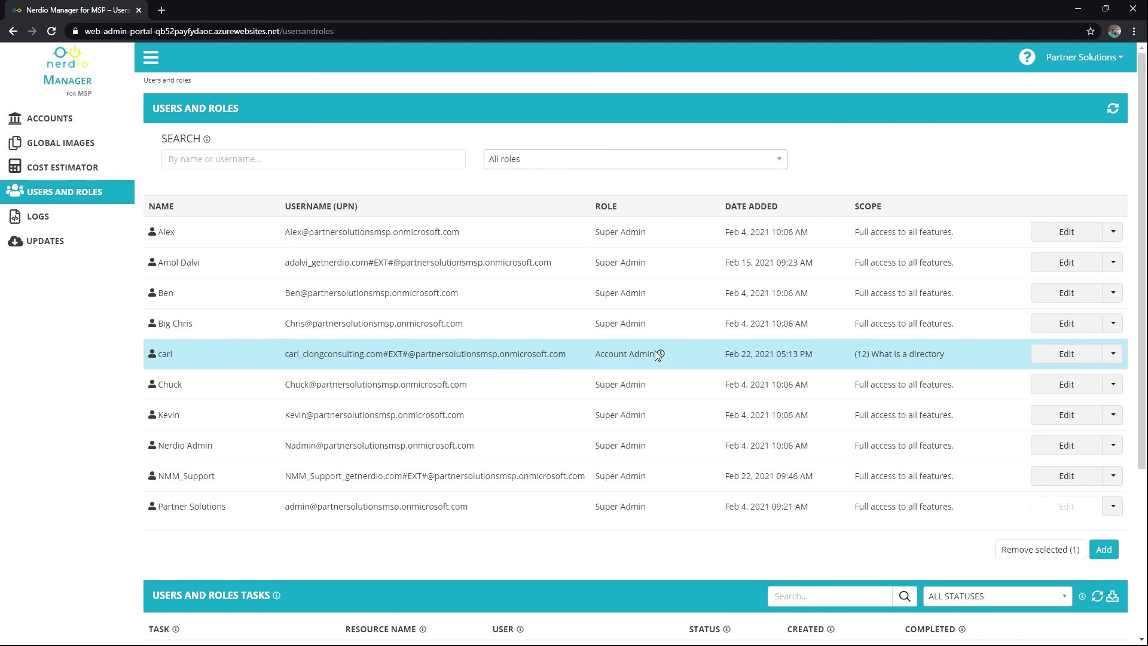
mouse_move(661, 354)
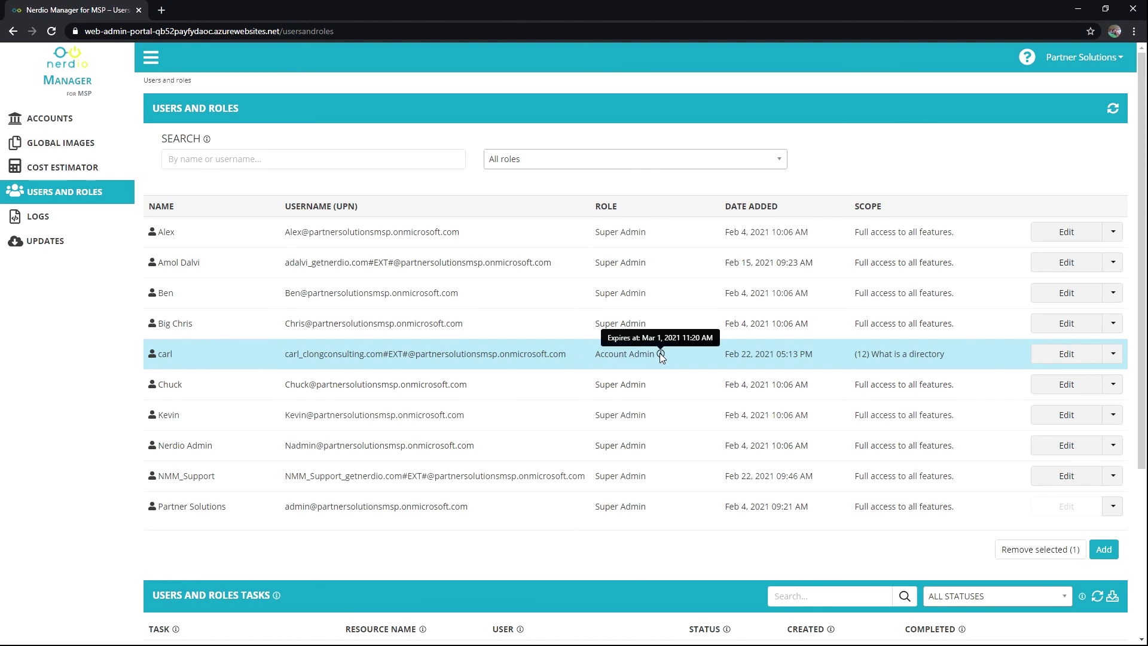
left_click(1079, 58)
Sign out of the MSP admin session and sign back in as the scoped user
left_click(1077, 80)
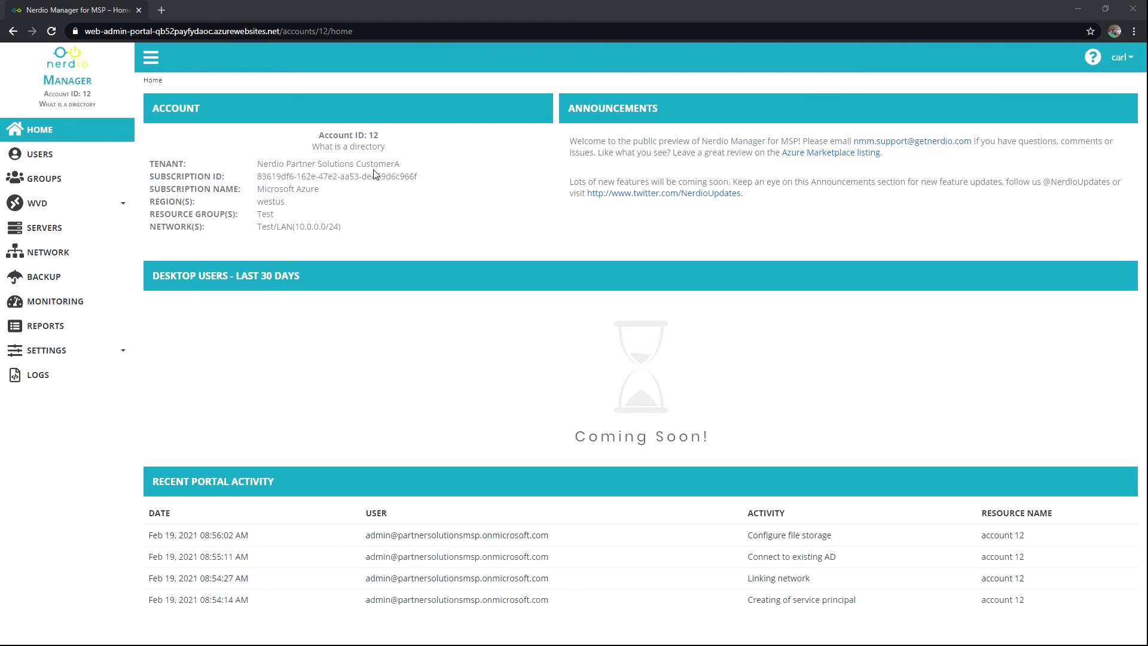
left_click(1120, 57)
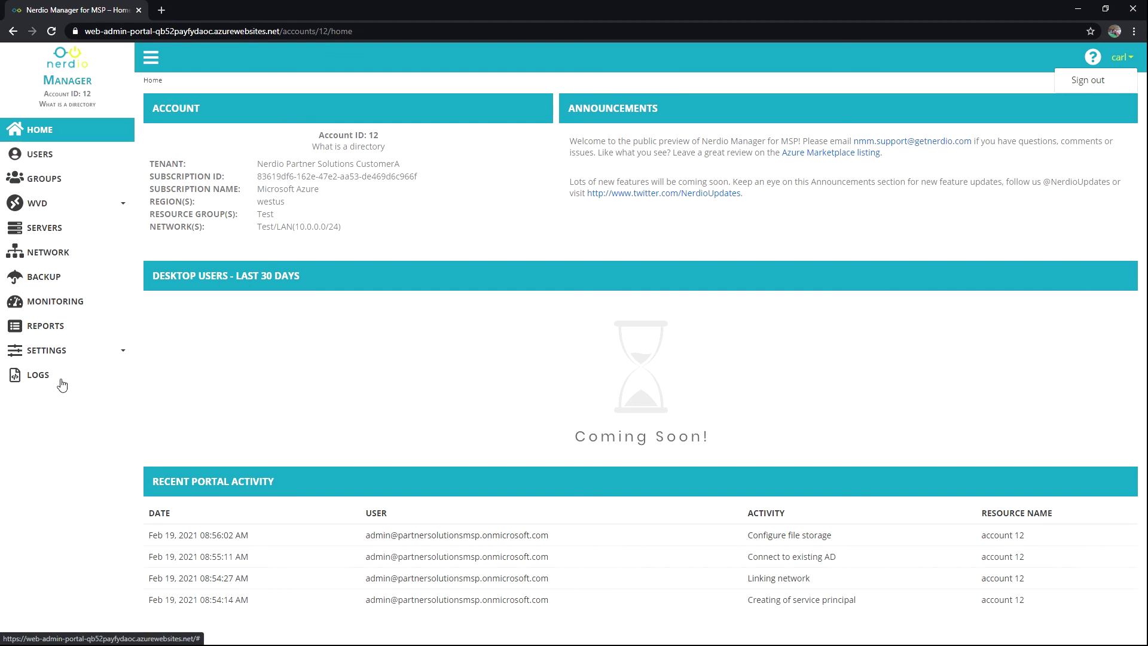
Show account 12's Azure AD users list with the WVD submenu expanded
left_click(77, 161)
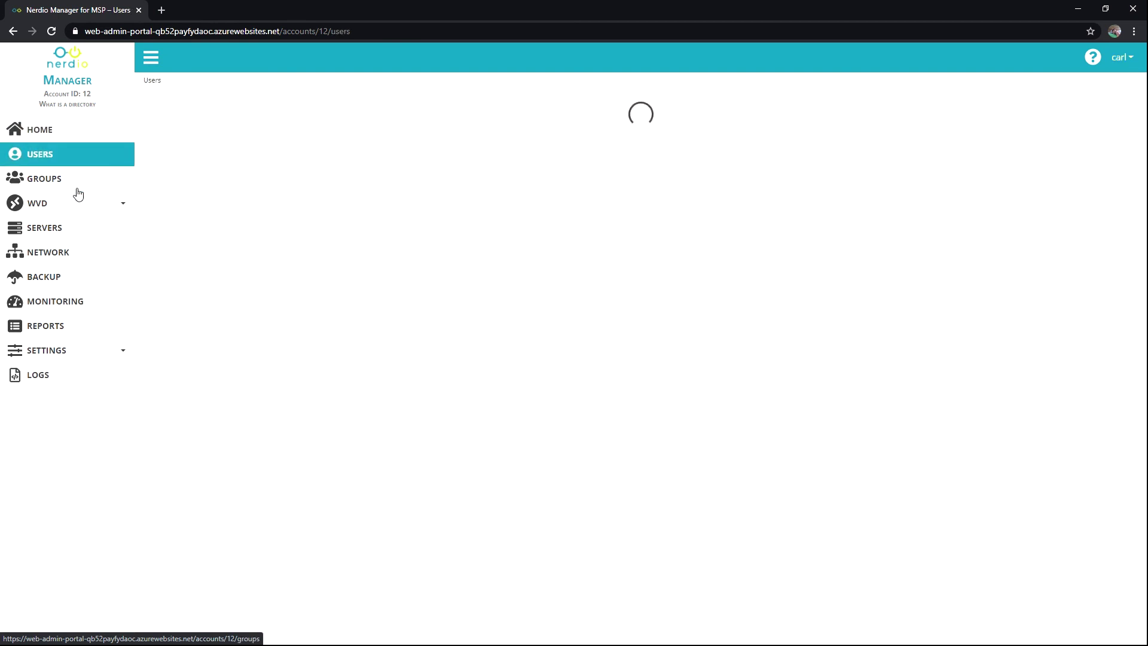
left_click(70, 204)
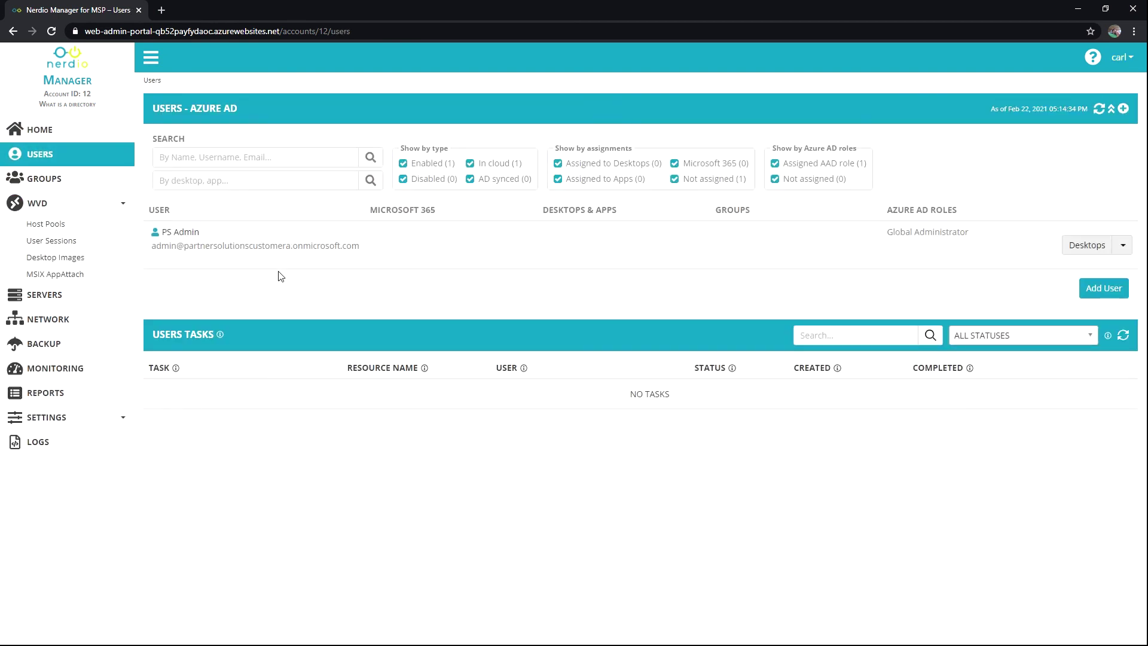